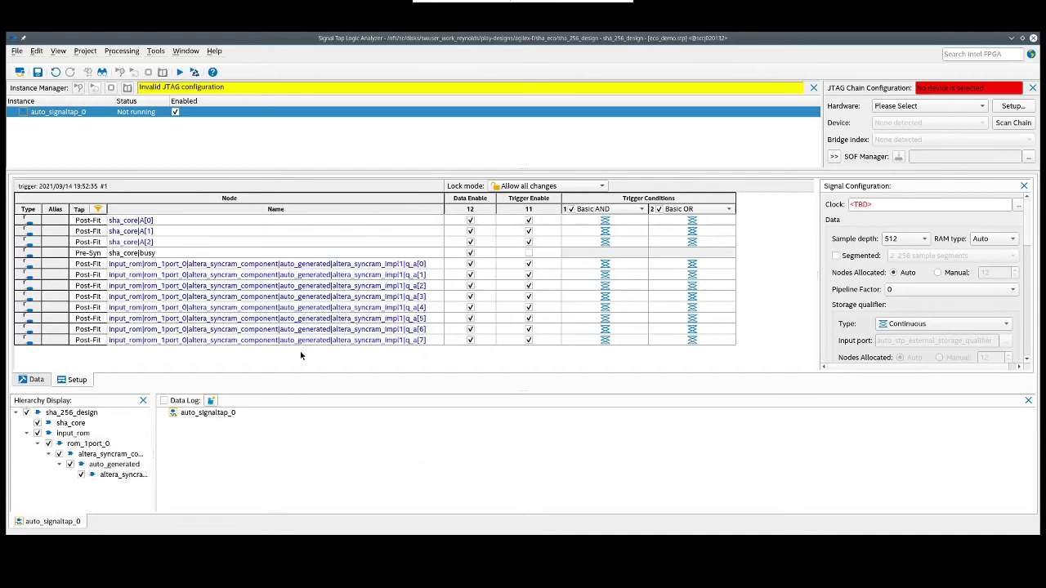
# - Delete the q_a[5] through q_a[7] taps from the node list
pyautogui.click(281, 341)
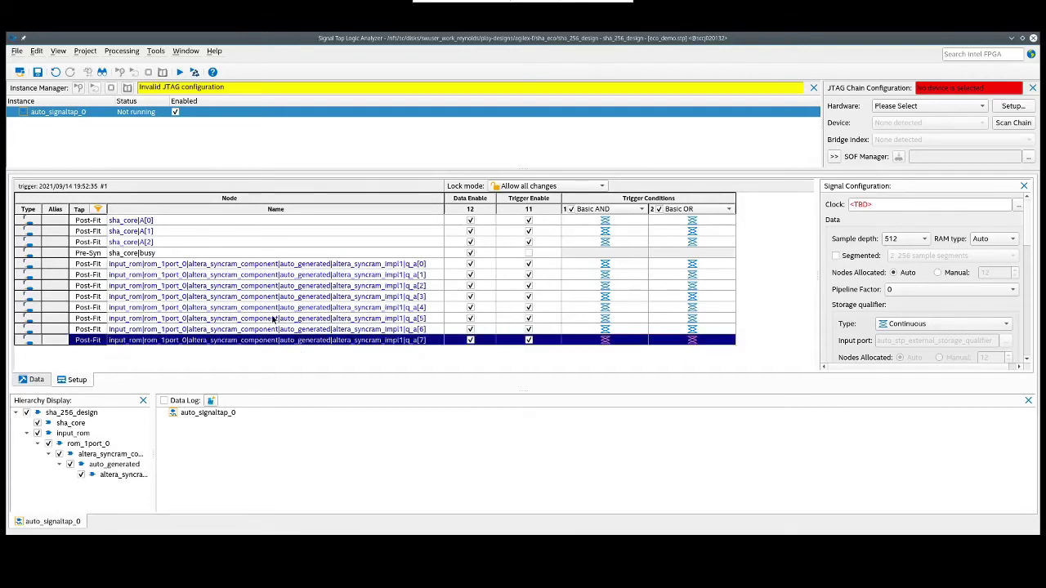
pyautogui.keyDown('shift'); pyautogui.click(275, 319); pyautogui.keyUp('shift')
pyautogui.rightClick(274, 319)
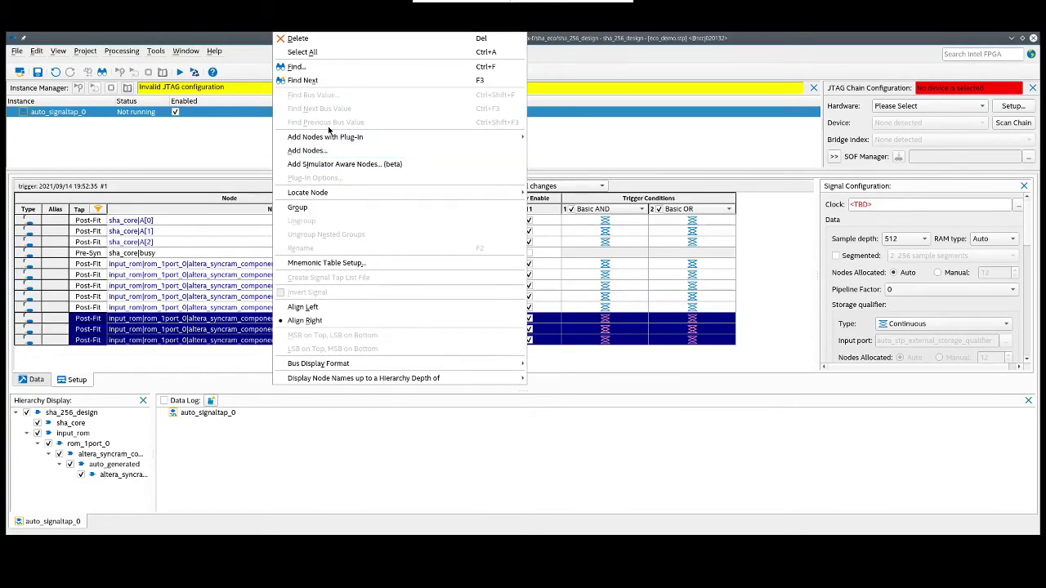
pyautogui.click(333, 39)
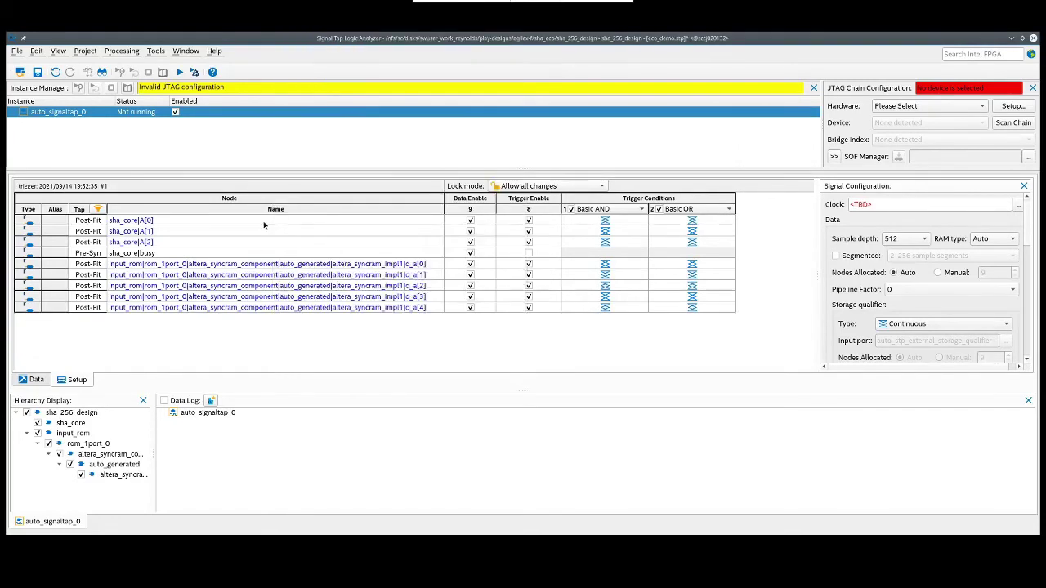
# - Delete the sha_core|A[2] tap and open the Node Finder to add nodes
pyautogui.rightClick(182, 242)
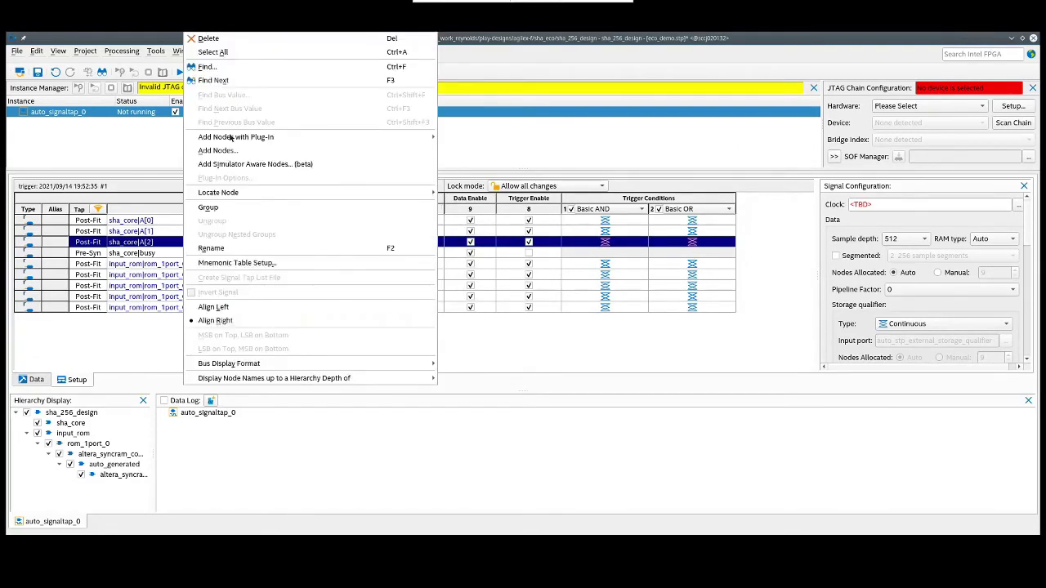
pyautogui.click(208, 38)
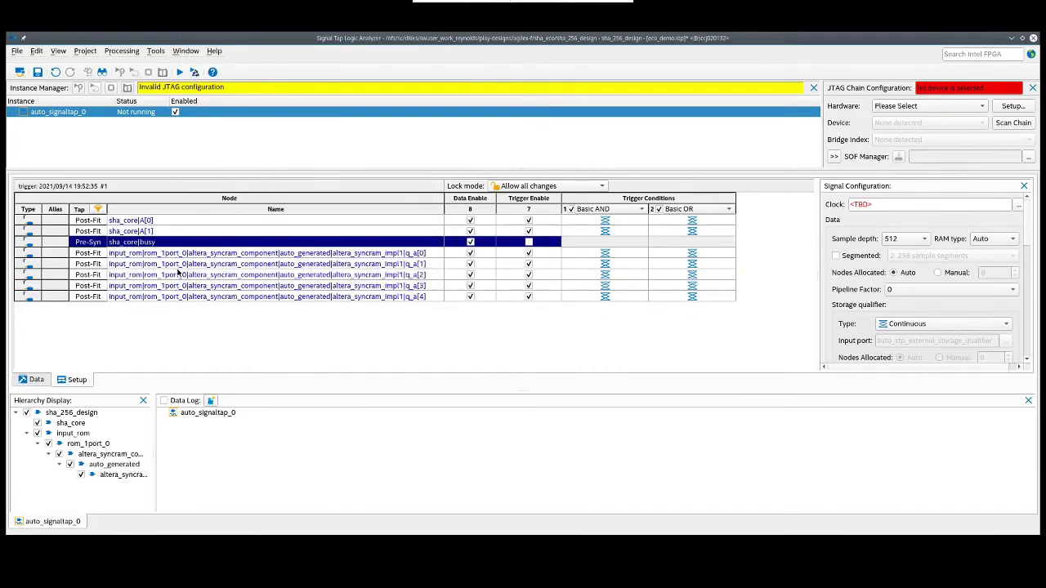
pyautogui.doubleClick(173, 311)
# - Search for Signal Tap: post-fitting user defined nodes and expand sha_core > C
pyautogui.click(236, 152)
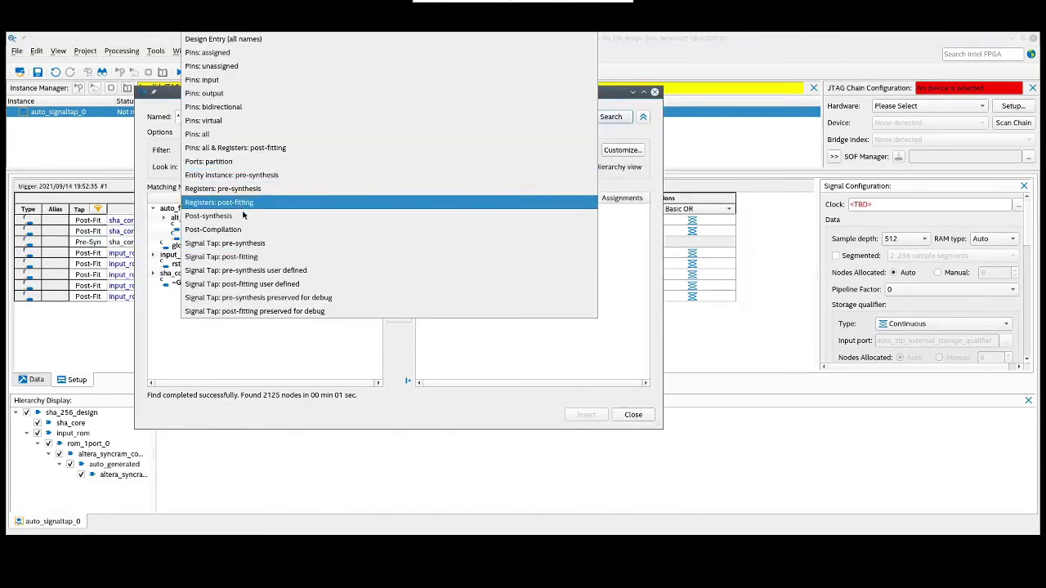
pyautogui.click(246, 288)
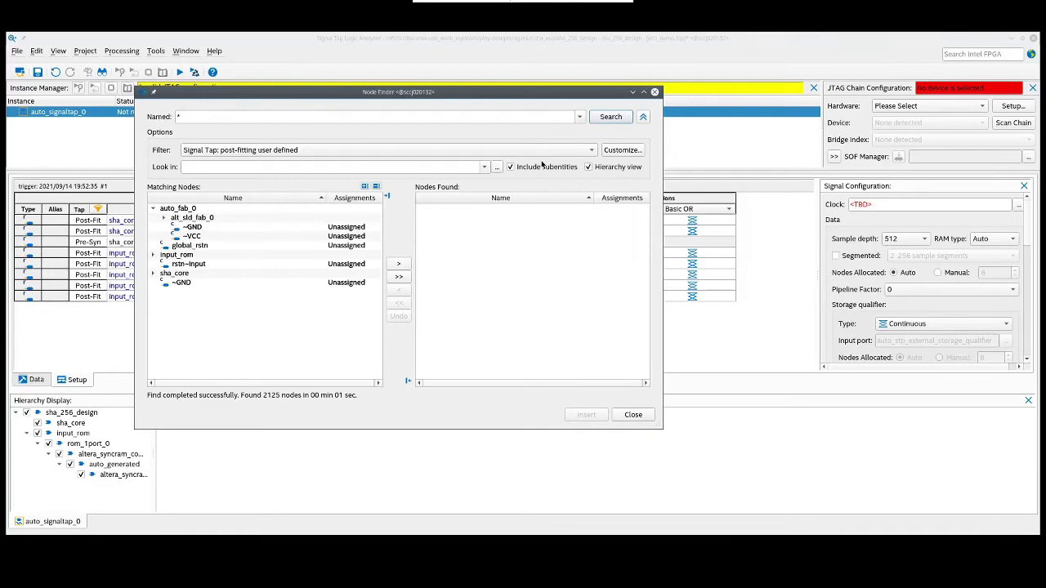
pyautogui.click(606, 116)
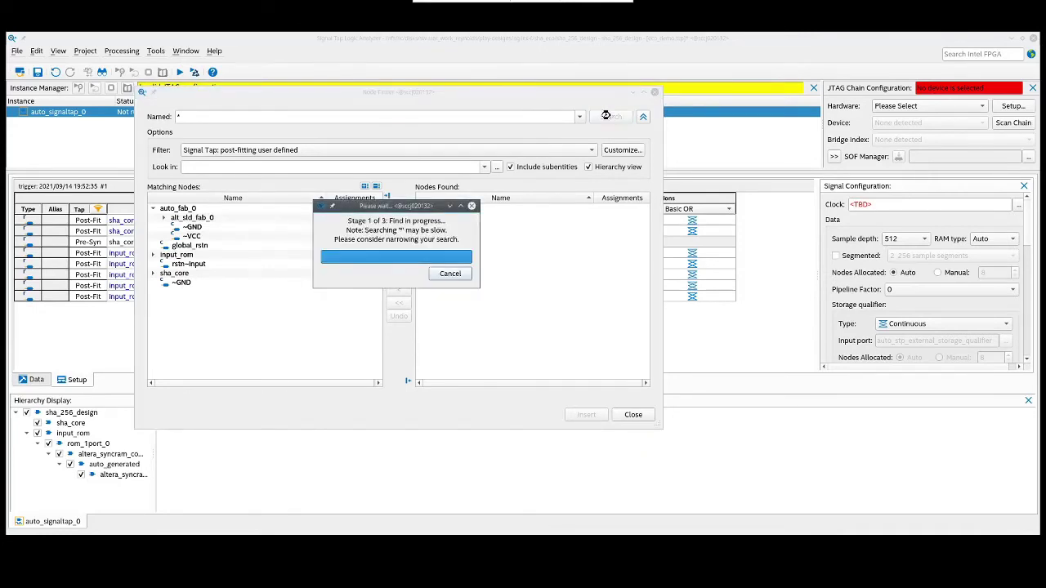
pyautogui.click(153, 245)
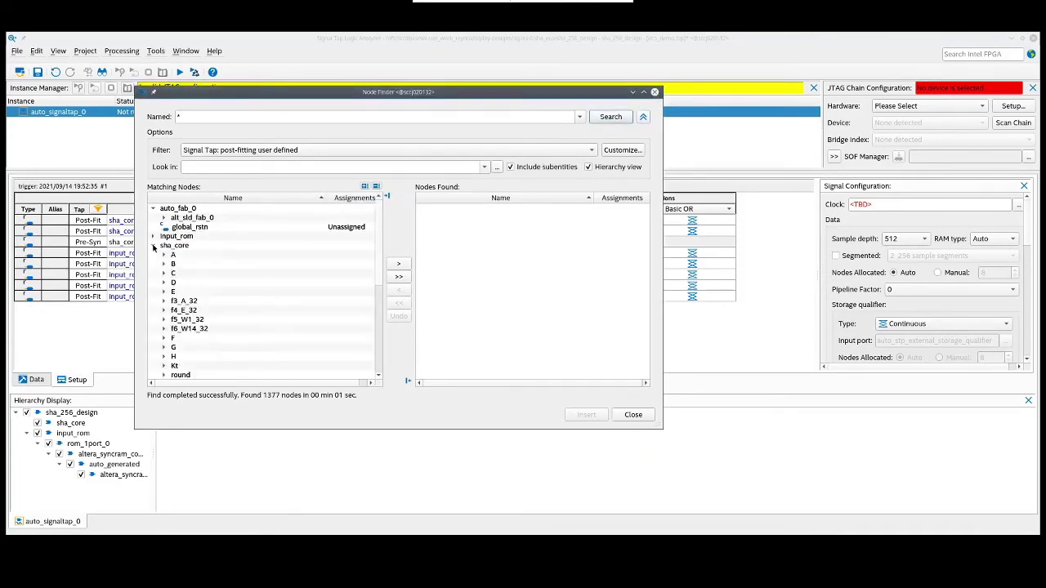
pyautogui.click(163, 273)
# - Add sha_core|C[1], C[2] and C[3] and insert them into the tap list
pyautogui.click(217, 292)
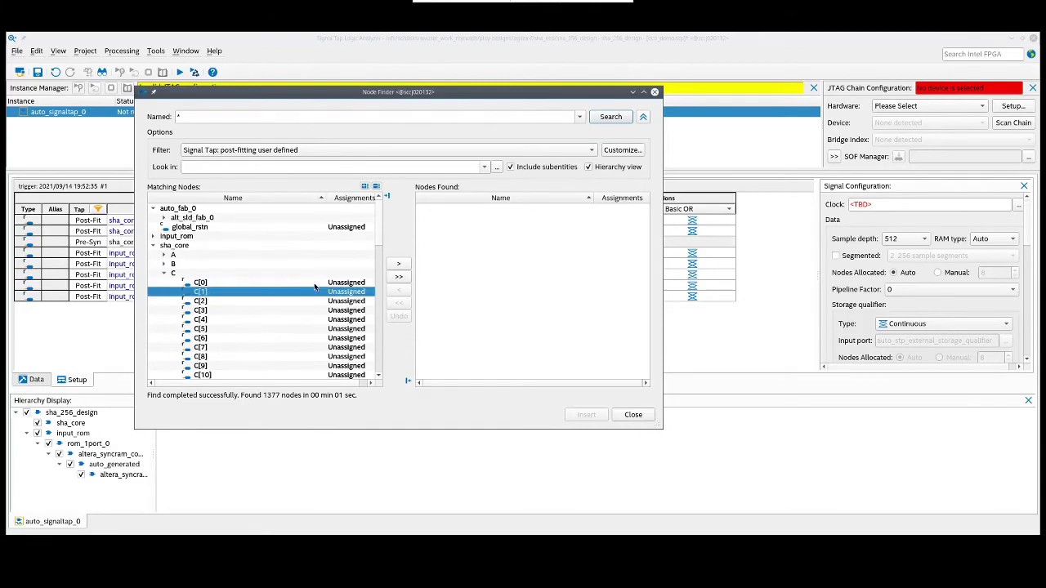
pyautogui.click(398, 264)
pyautogui.click(226, 301)
pyautogui.click(399, 265)
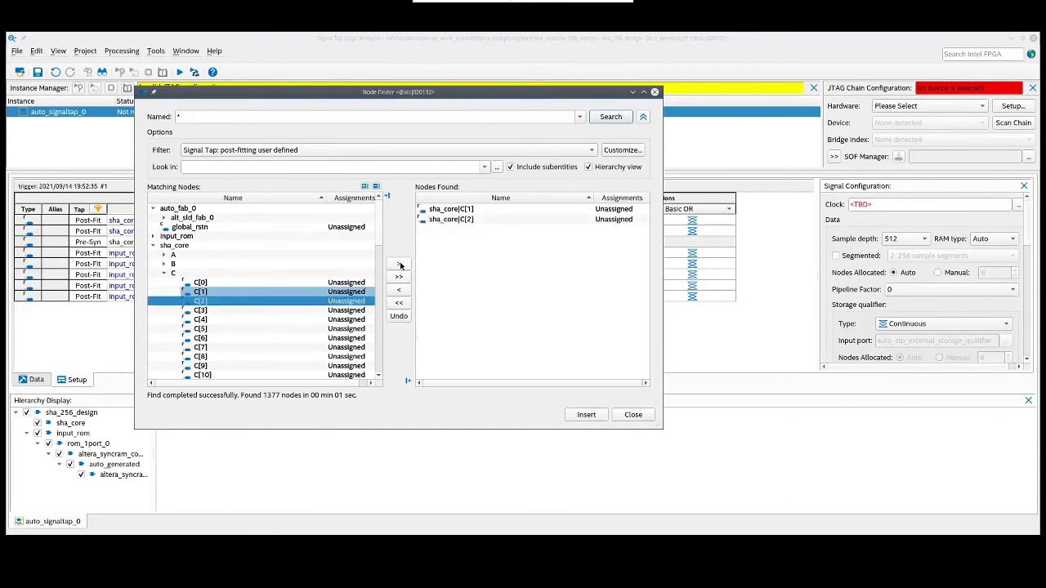
pyautogui.click(239, 311)
pyautogui.click(398, 265)
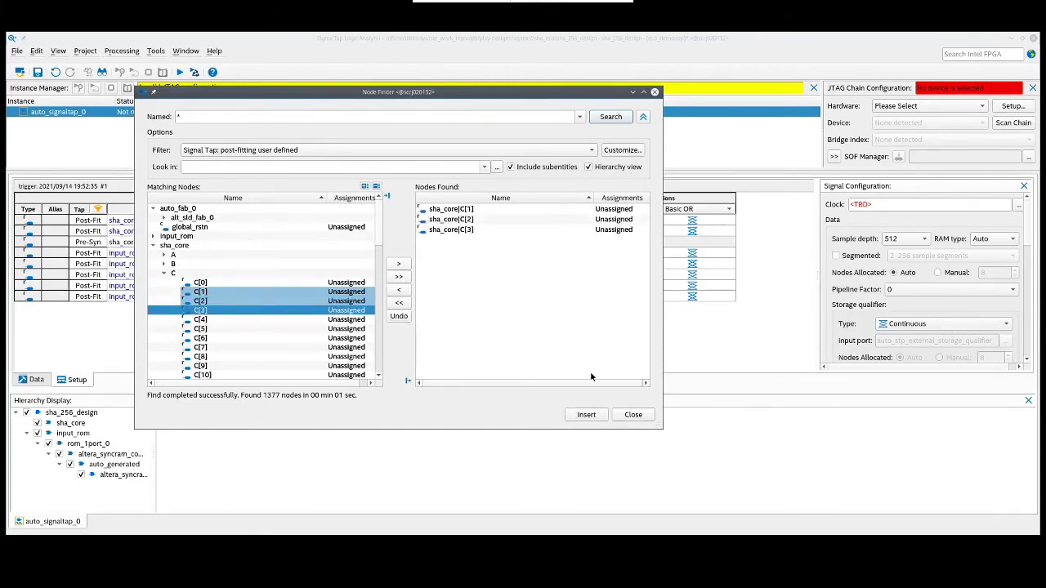
pyautogui.click(586, 415)
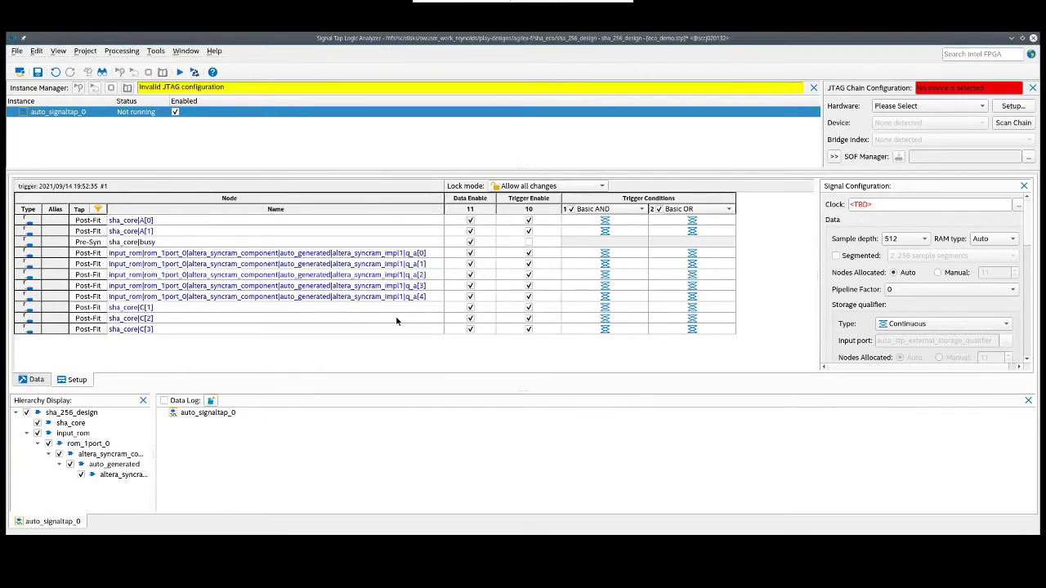
# - Disable triggering on sha_core|A[1], q_a[1] and q_a[3], and set trigger condition 2 to Basic AND
pyautogui.click(529, 231)
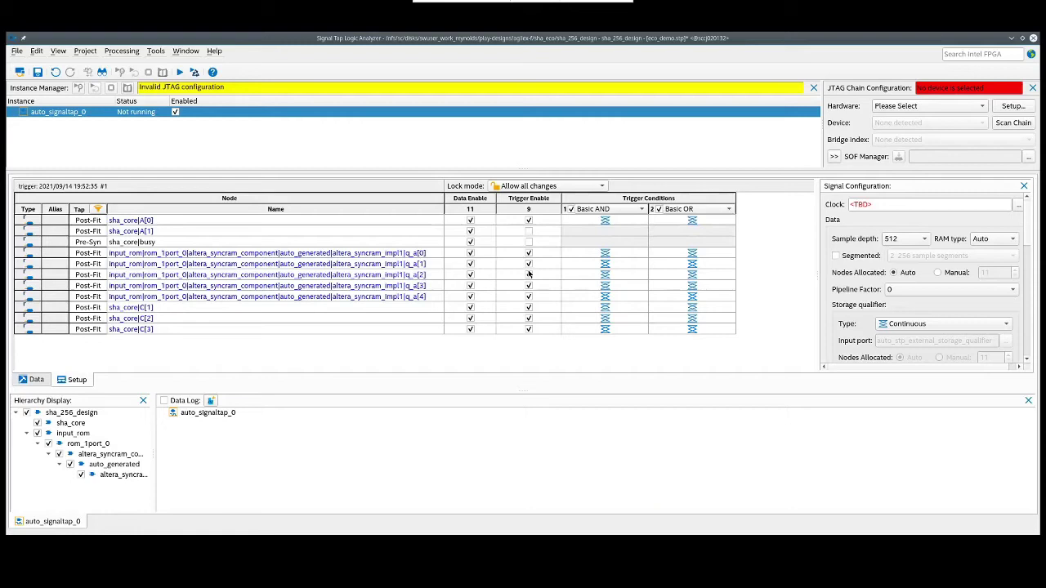
pyautogui.click(528, 264)
pyautogui.click(529, 286)
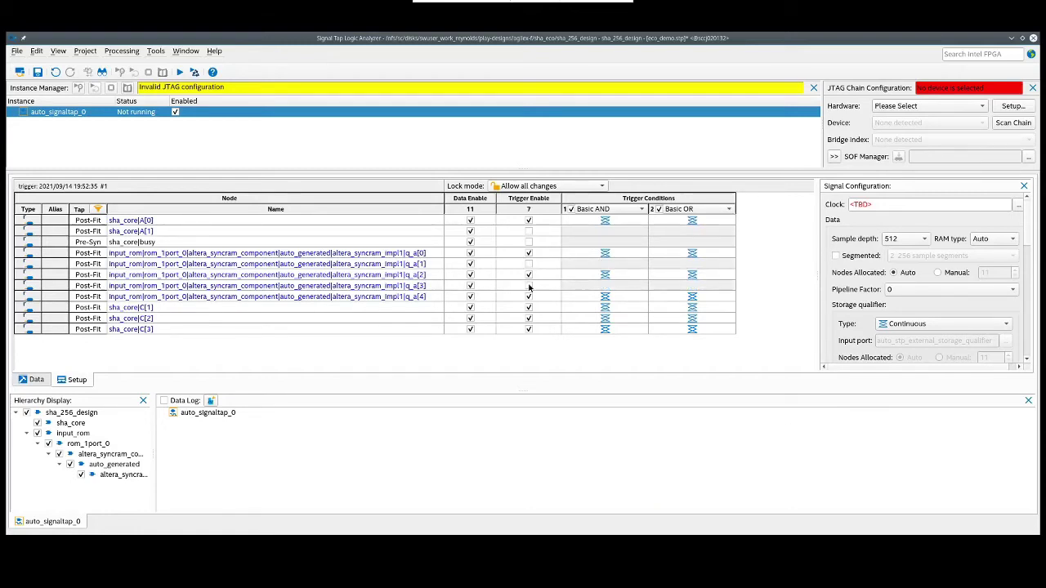
pyautogui.click(685, 209)
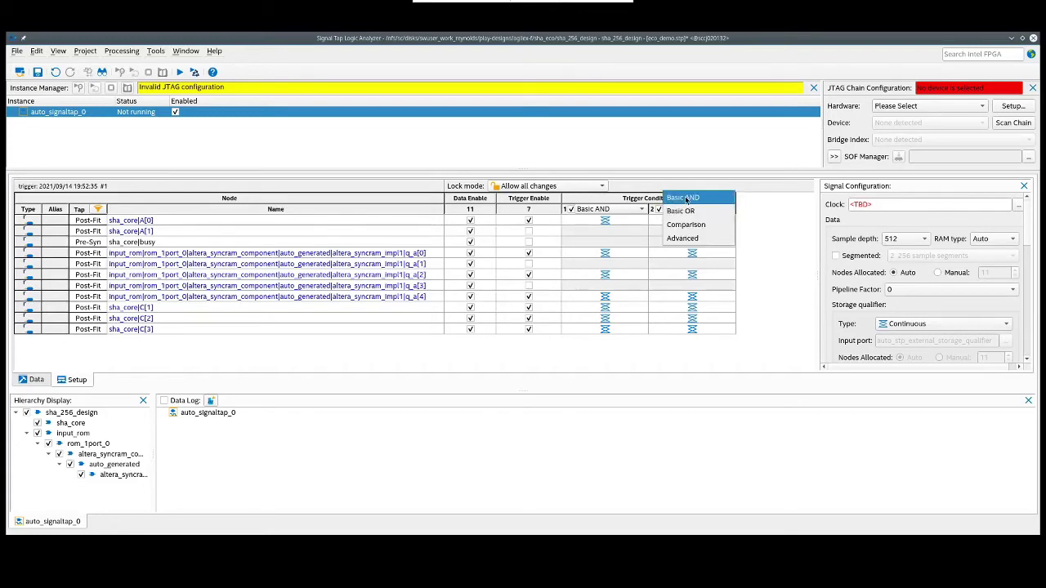
pyautogui.click(685, 197)
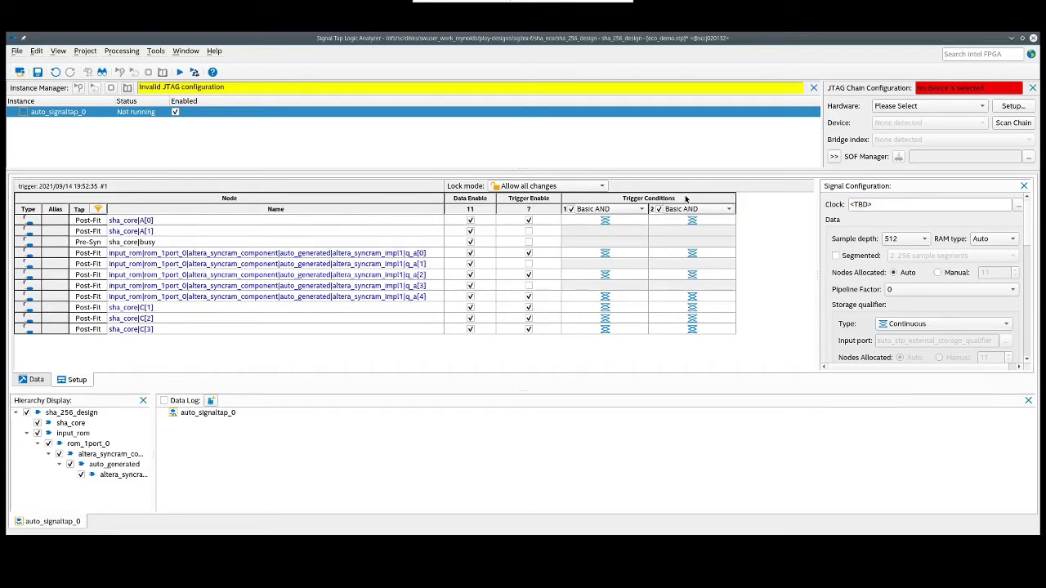
# - Change the sha_core|busy tap type to Pre-Synthesis Node
pyautogui.click(90, 243)
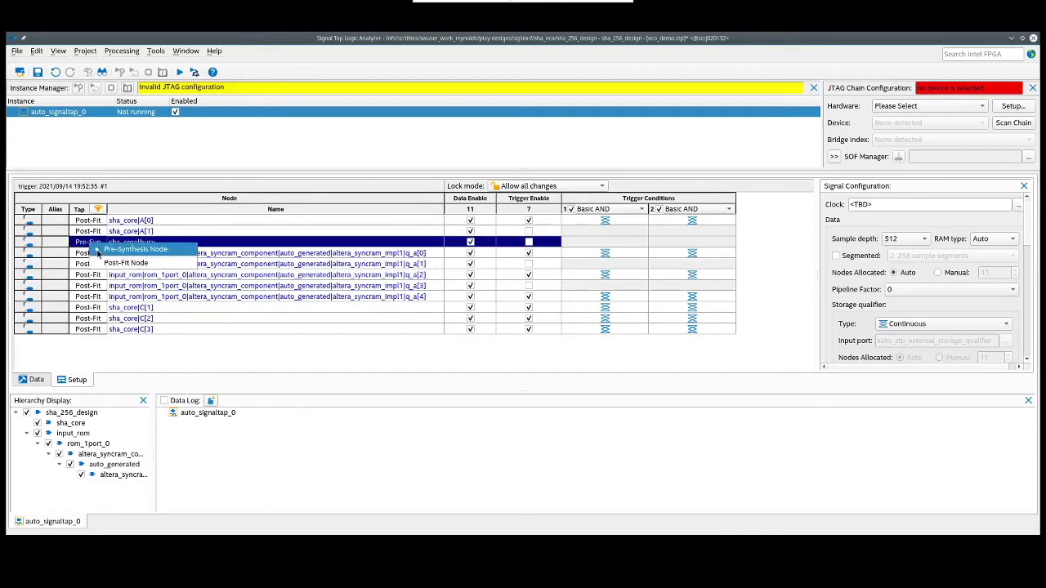
pyautogui.click(105, 262)
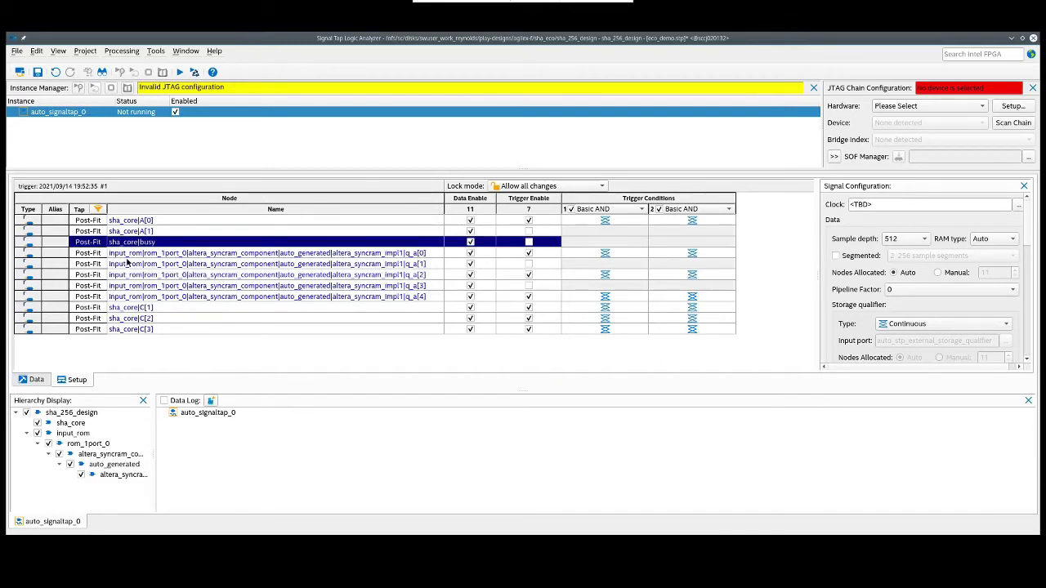
pyautogui.click(128, 263)
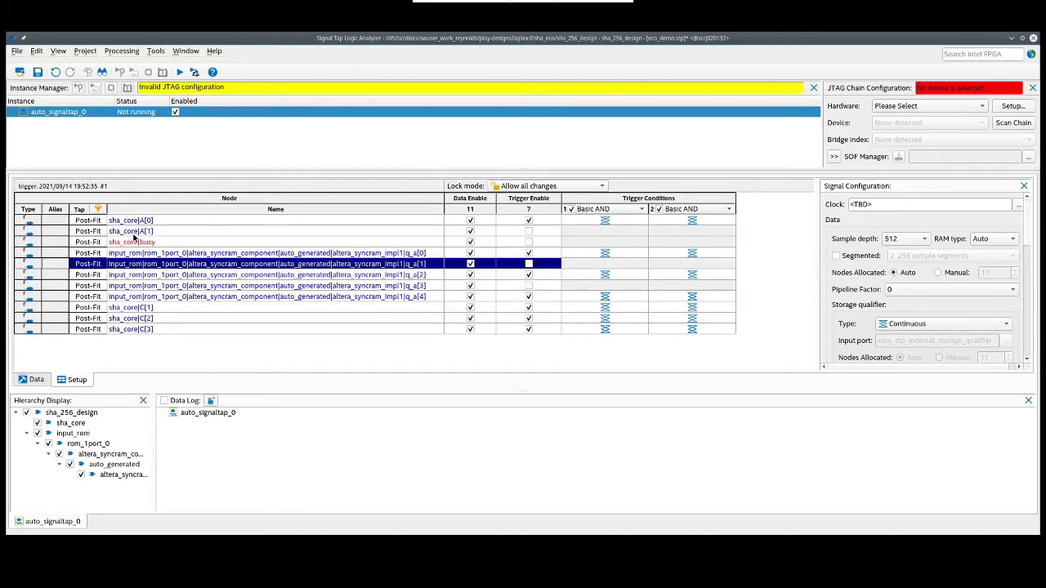
pyautogui.click(90, 243)
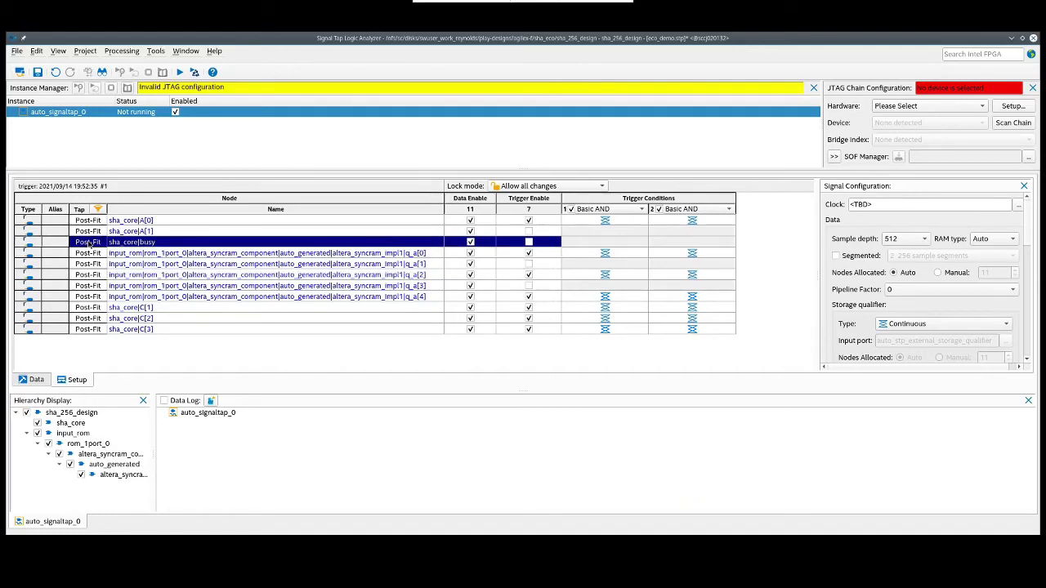
pyautogui.doubleClick(90, 243)
pyautogui.click(90, 343)
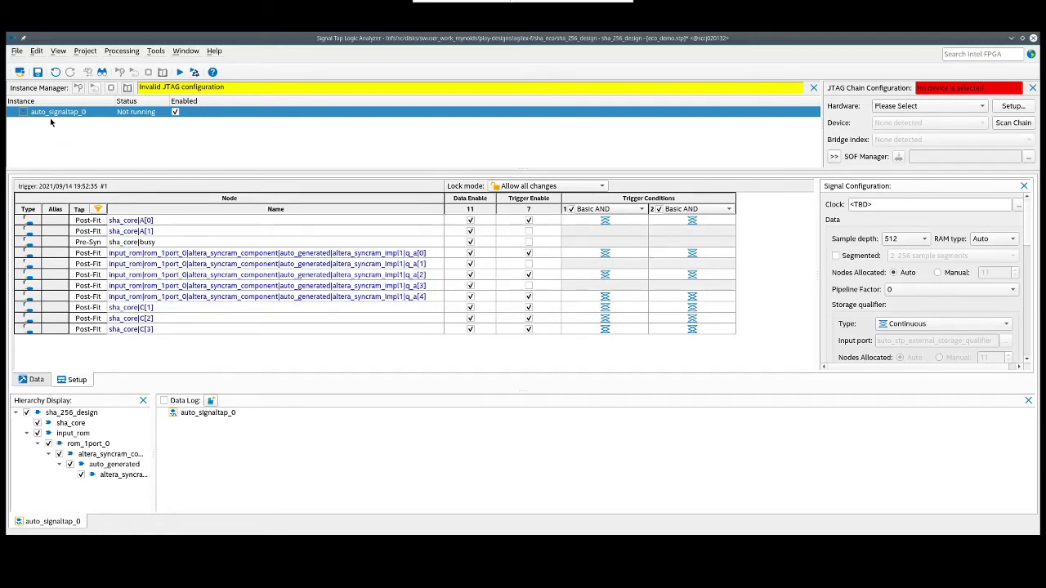
# - Save the Signal Tap file and confirm the Recompile with changes summary lists every change as Supported
pyautogui.click(16, 51)
pyautogui.click(33, 95)
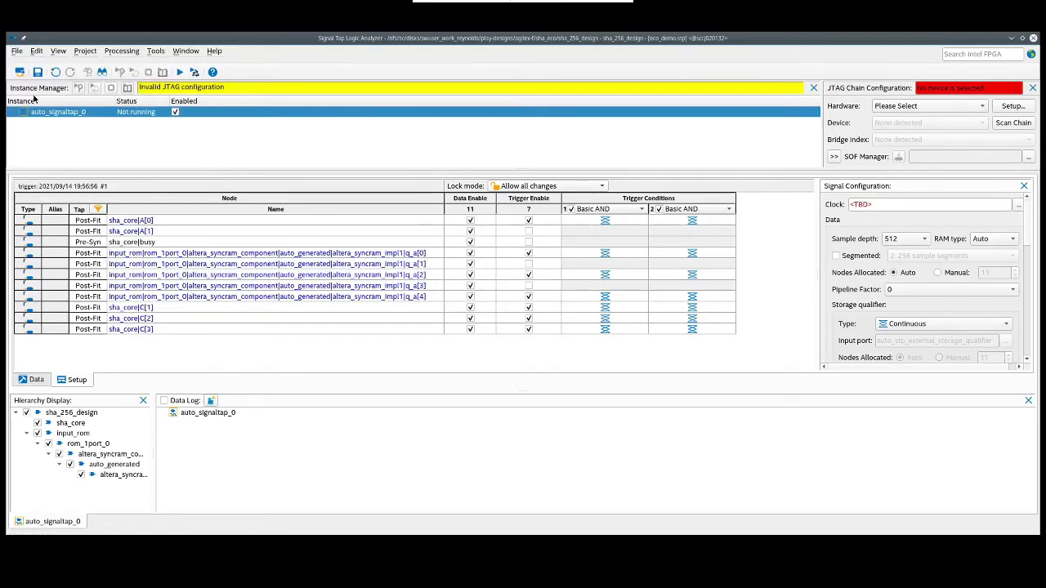
pyautogui.click(194, 73)
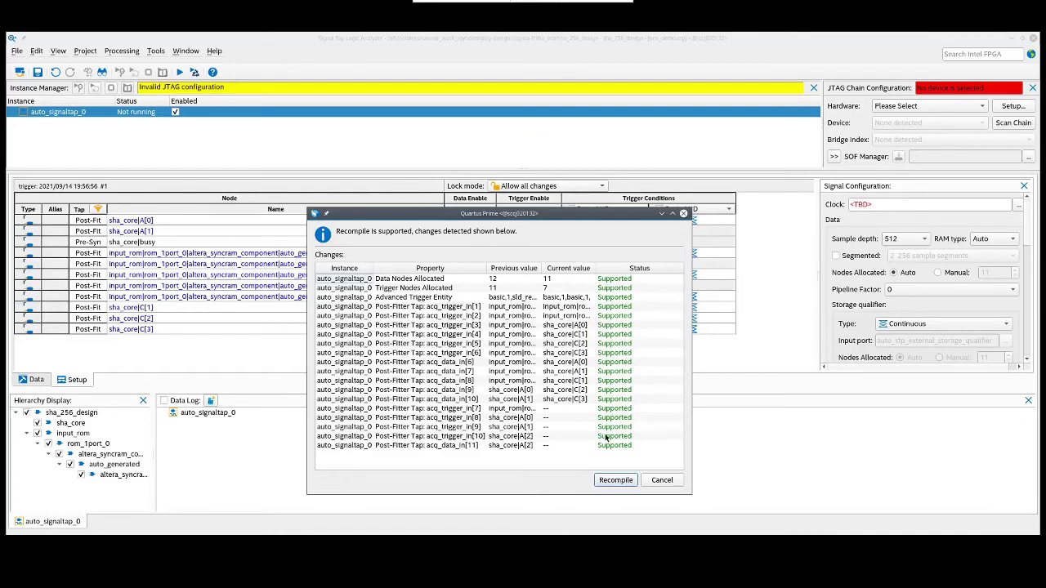
pyautogui.click(613, 480)
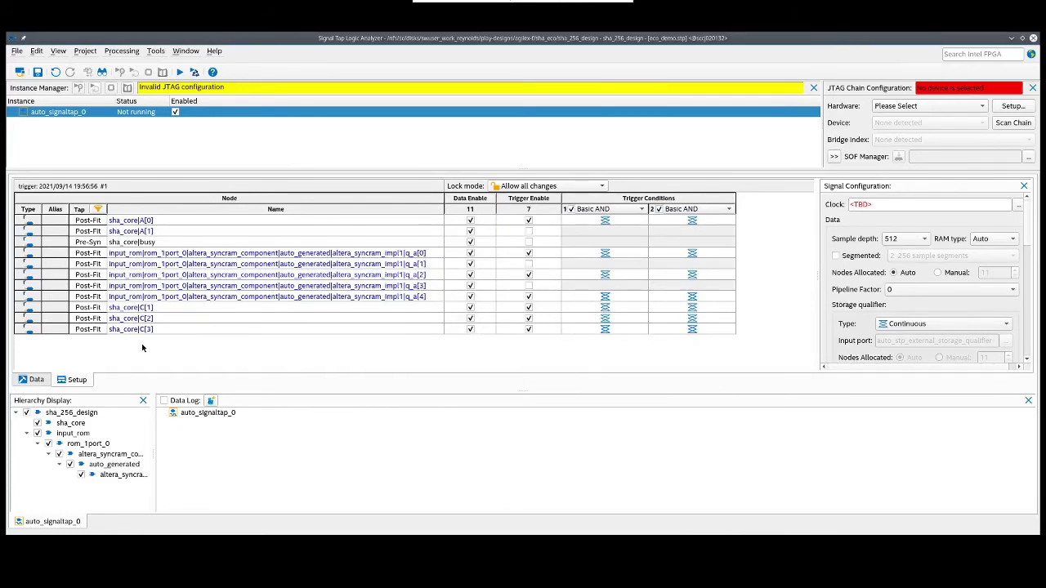
# - Insert the cmd_i bus using Node Finder's Signal Tap: pre-synthesis user defined filter
pyautogui.doubleClick(142, 348)
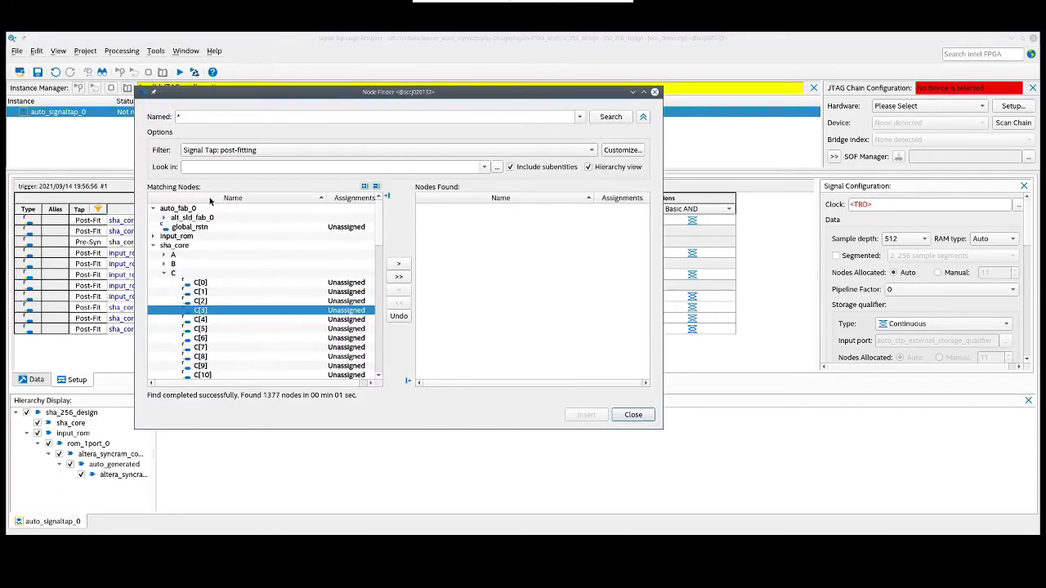
pyautogui.click(237, 152)
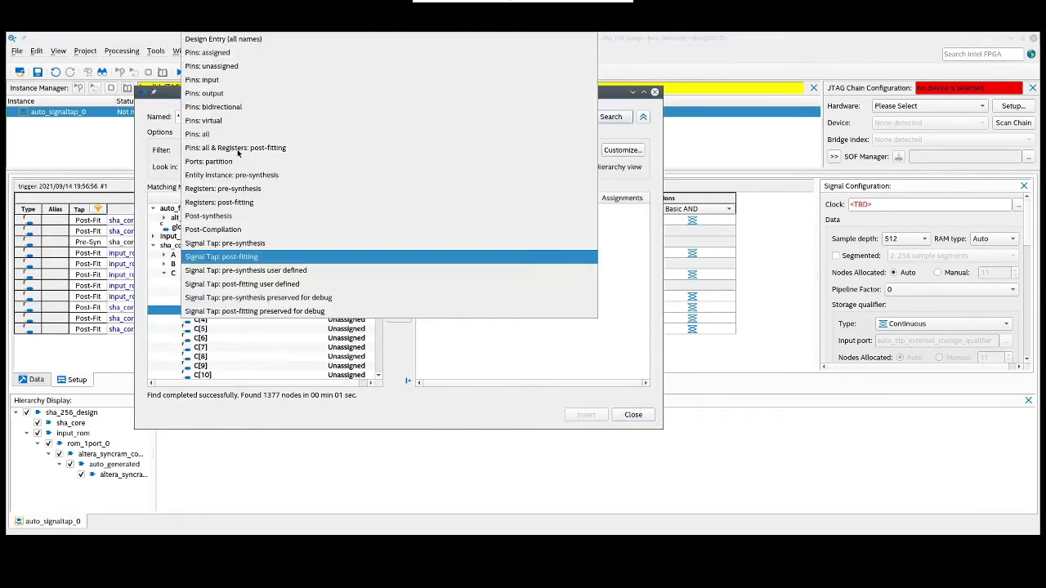
pyautogui.click(264, 273)
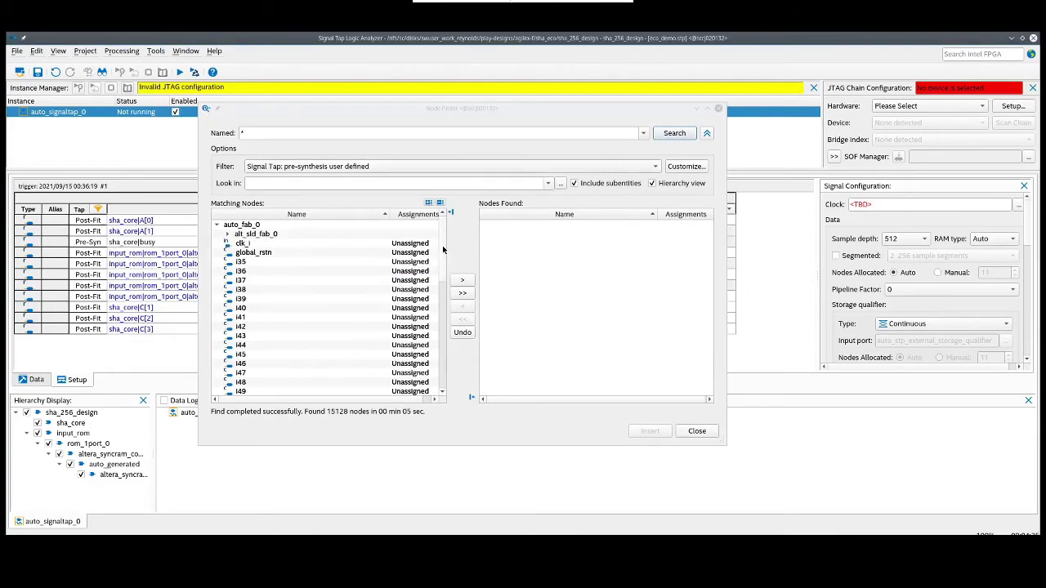
pyautogui.scroll(-10, 444, 278)
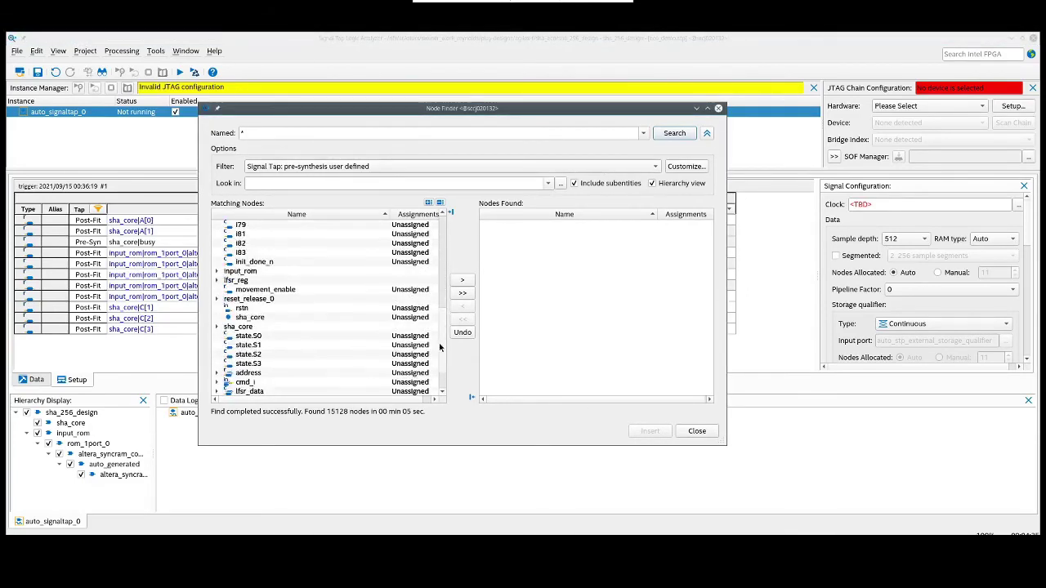
pyautogui.click(292, 347)
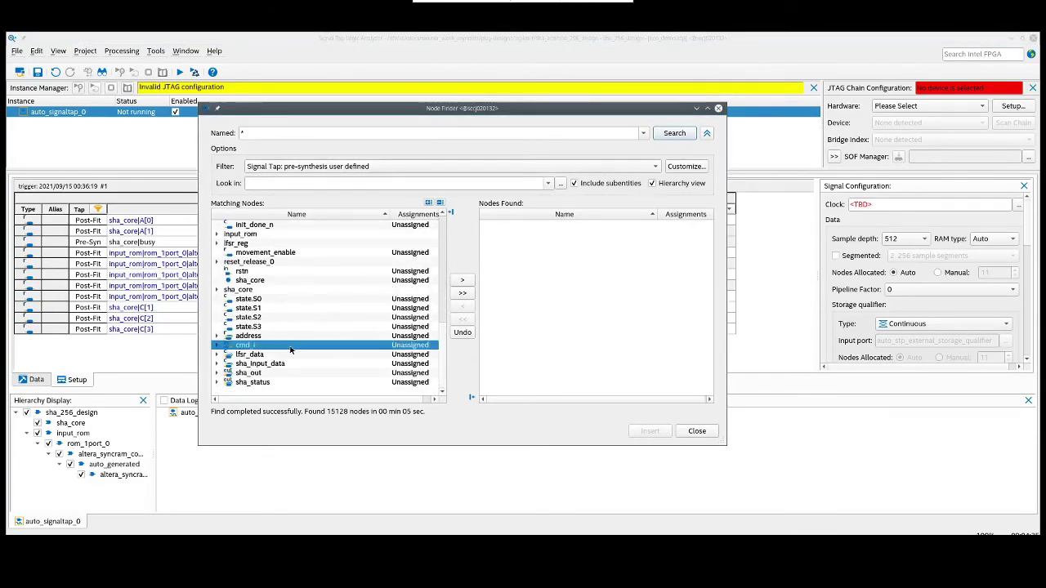
pyautogui.click(460, 281)
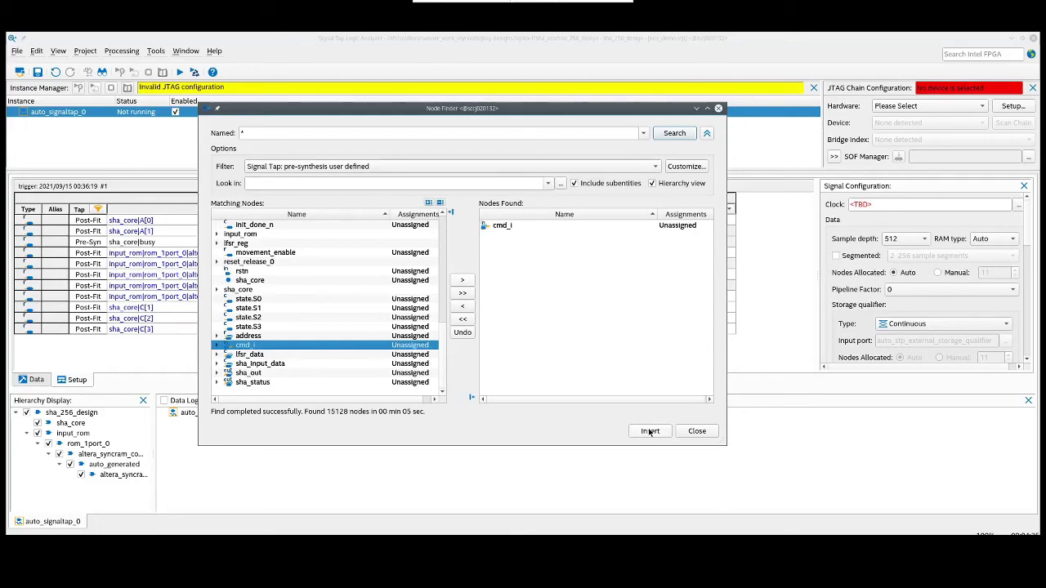
pyautogui.click(650, 432)
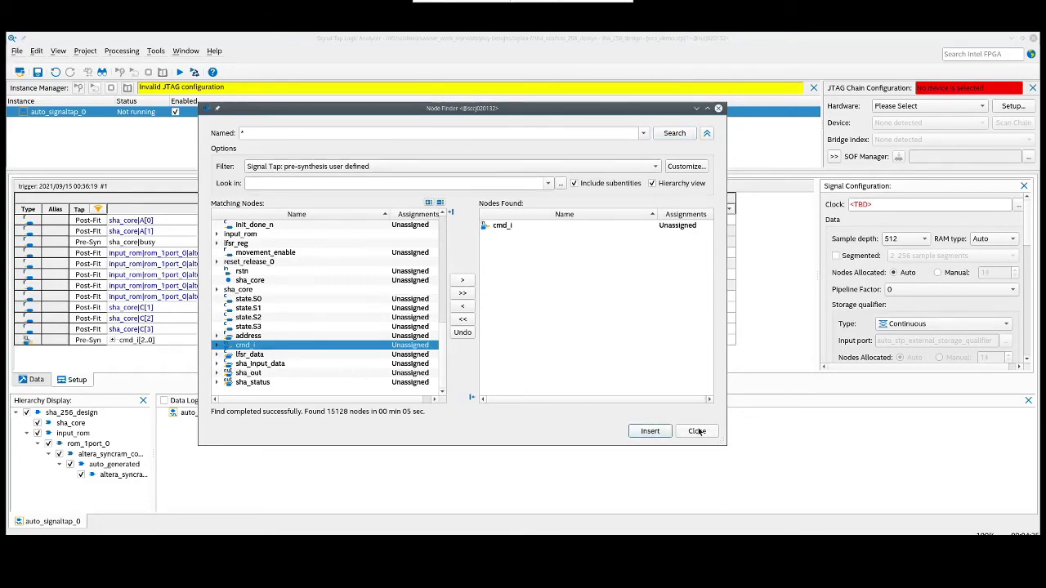
pyautogui.click(697, 432)
# - Save the file and run the recompile check, which flags the cmd_i taps as Not Supported
pyautogui.click(16, 50)
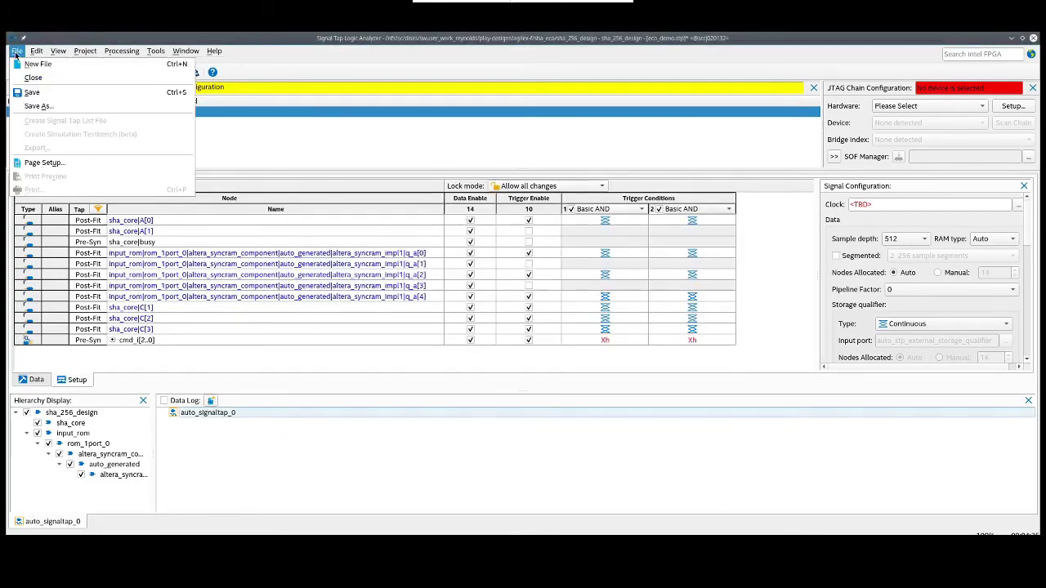
pyautogui.click(34, 94)
pyautogui.click(195, 72)
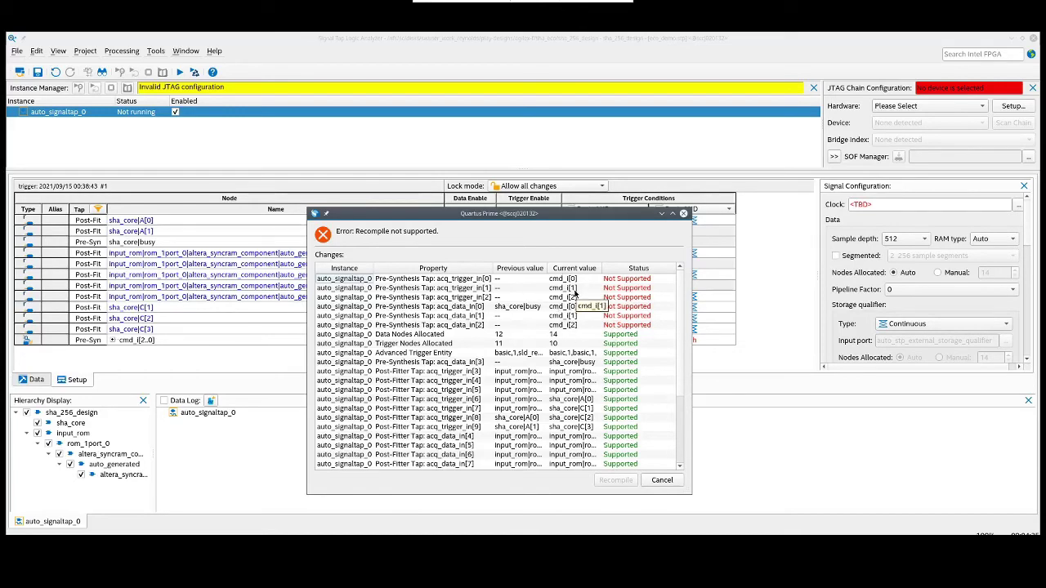
pyautogui.click(662, 479)
# - Delete the cmd_i[2..0] tap, save, and start the ECO recompile now fully Supported
pyautogui.rightClick(163, 341)
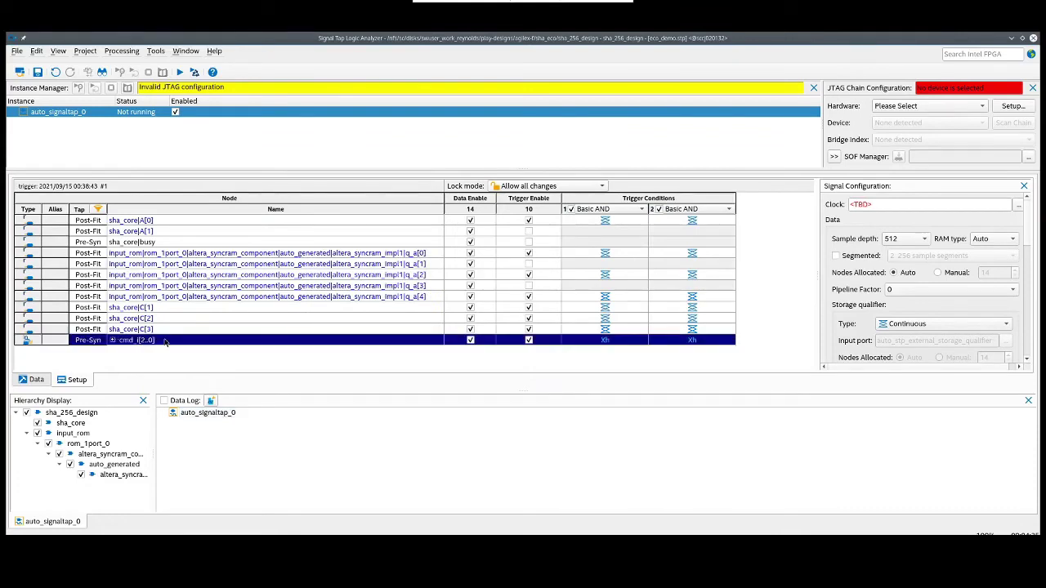
pyautogui.click(190, 39)
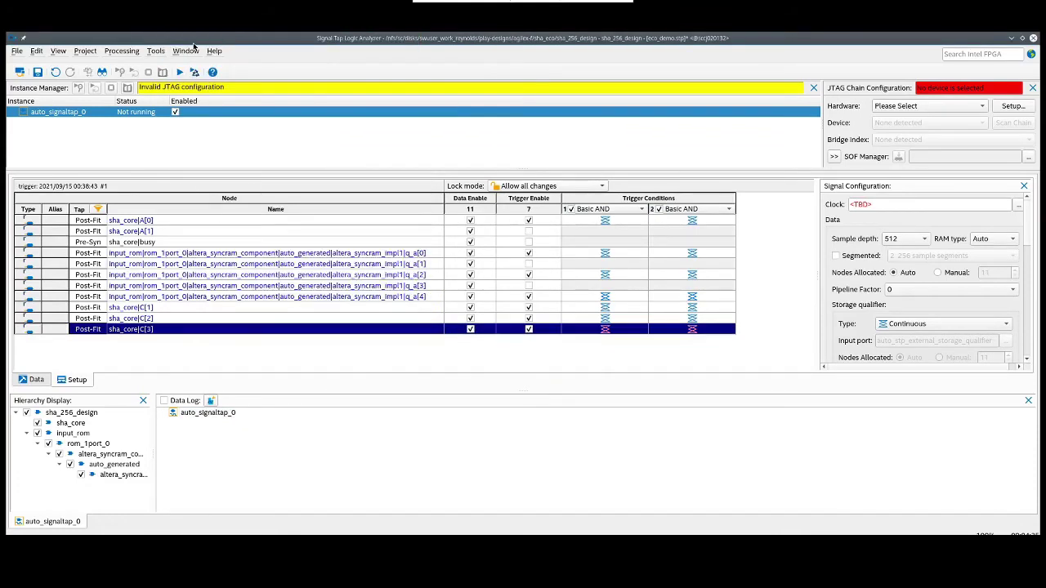
pyautogui.click(18, 51)
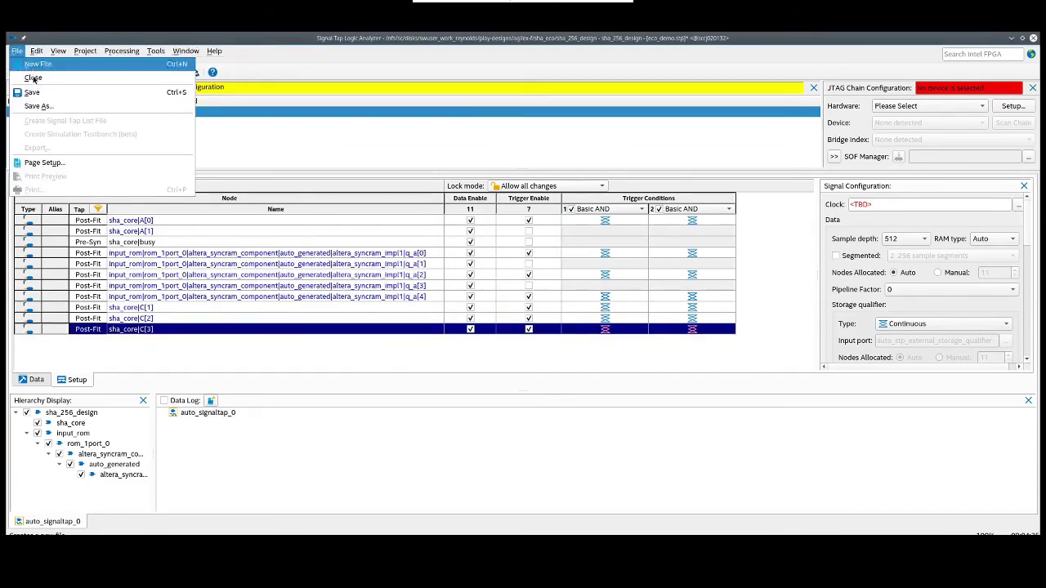
pyautogui.click(37, 91)
pyautogui.click(196, 72)
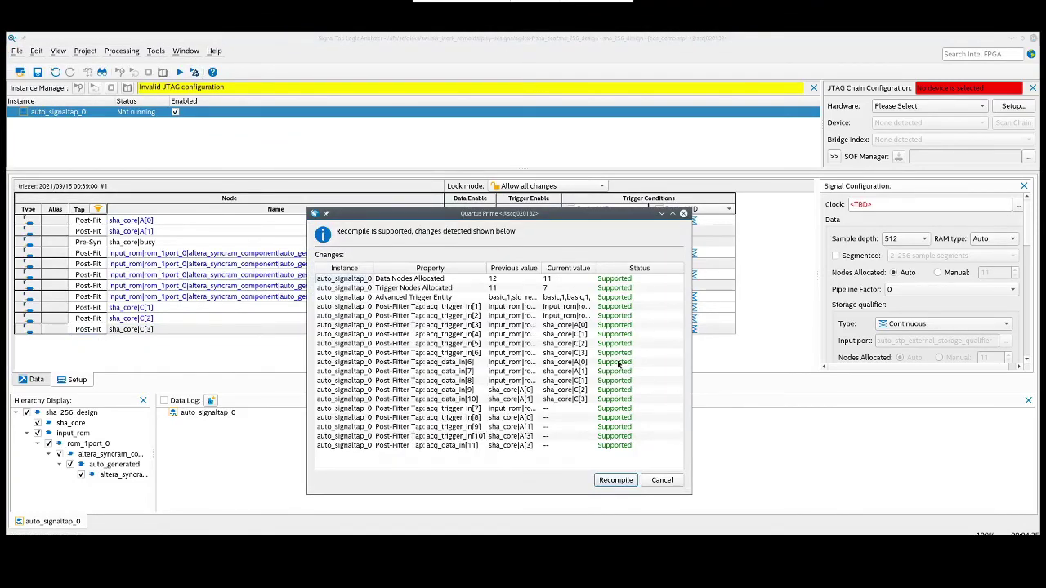
pyautogui.click(613, 481)
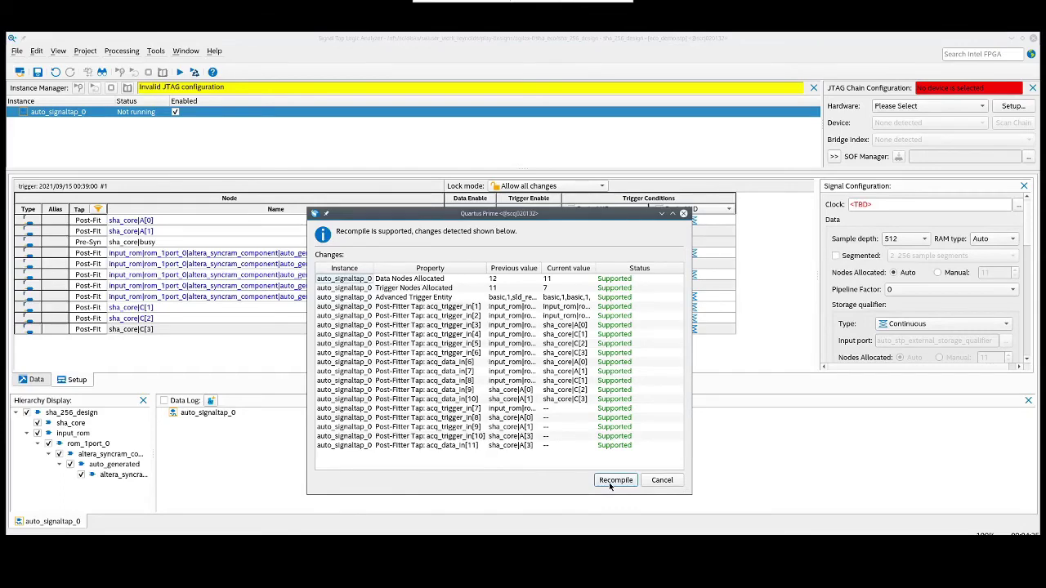